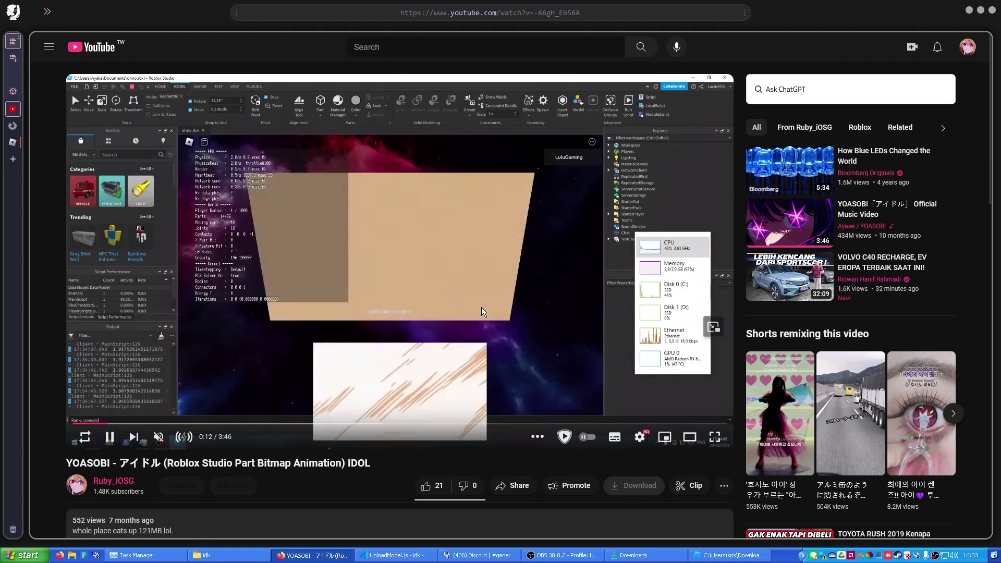
# Pause the YOASOBI Roblox Studio Part Bitmap Animation video on YouTube
pyautogui.click(475, 314)
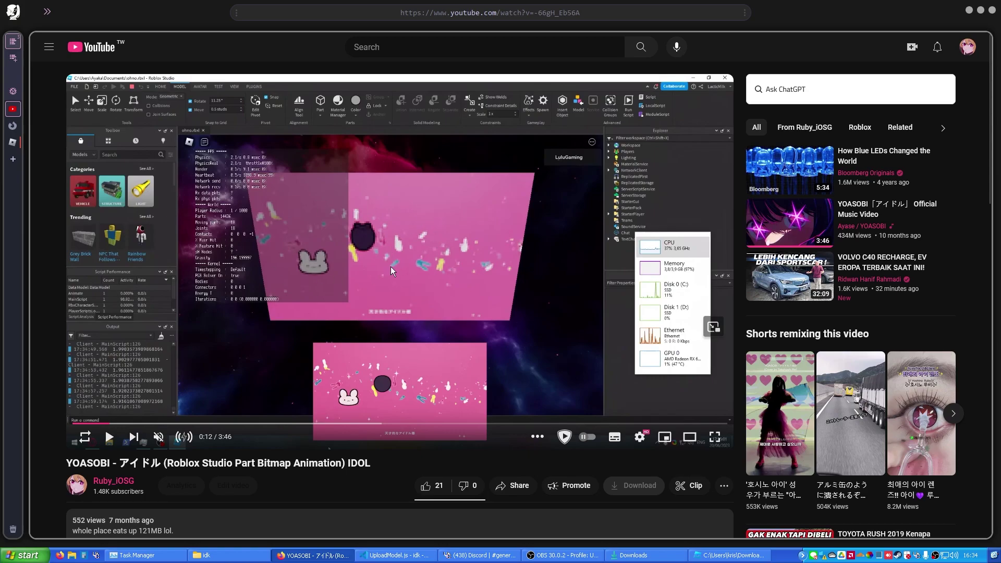
# In Studio Explorer, expand Azumanga > Timelines > Run_Frames > Thread1 > Frame0001 to show its pixel parts
pyautogui.hotkey('alt', 'Tab')
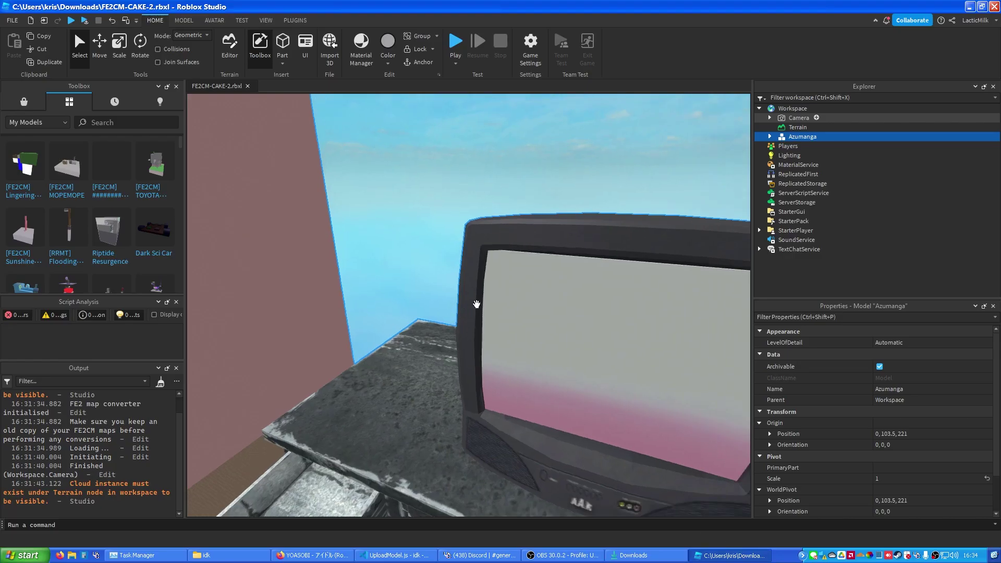
pyautogui.press('f')
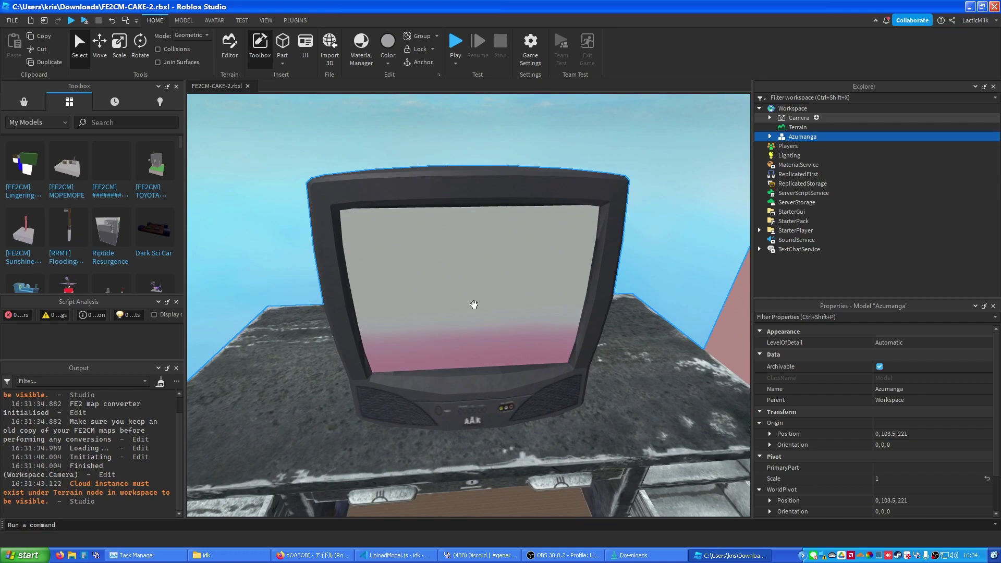
pyautogui.click(770, 136)
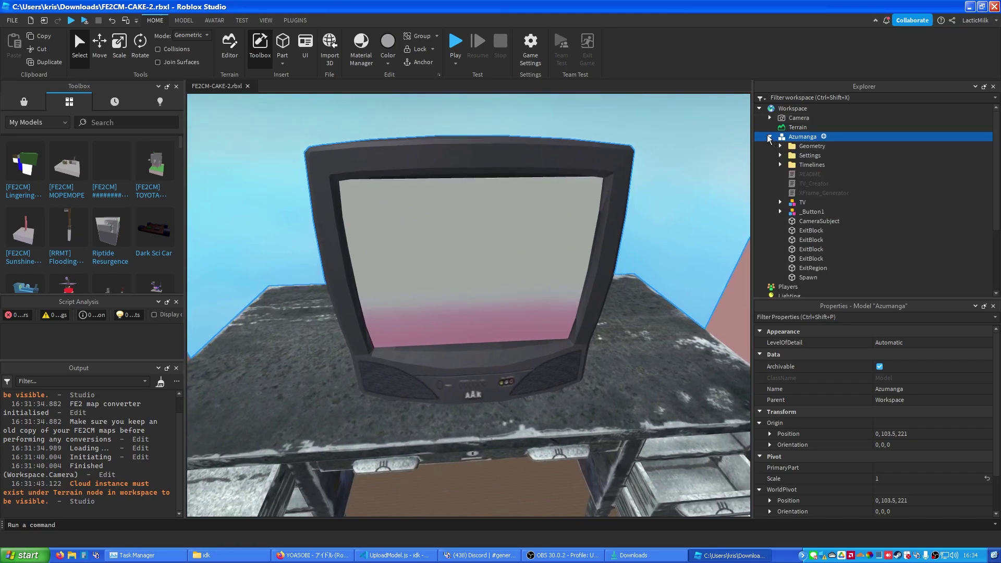
pyautogui.click(780, 164)
pyautogui.click(791, 174)
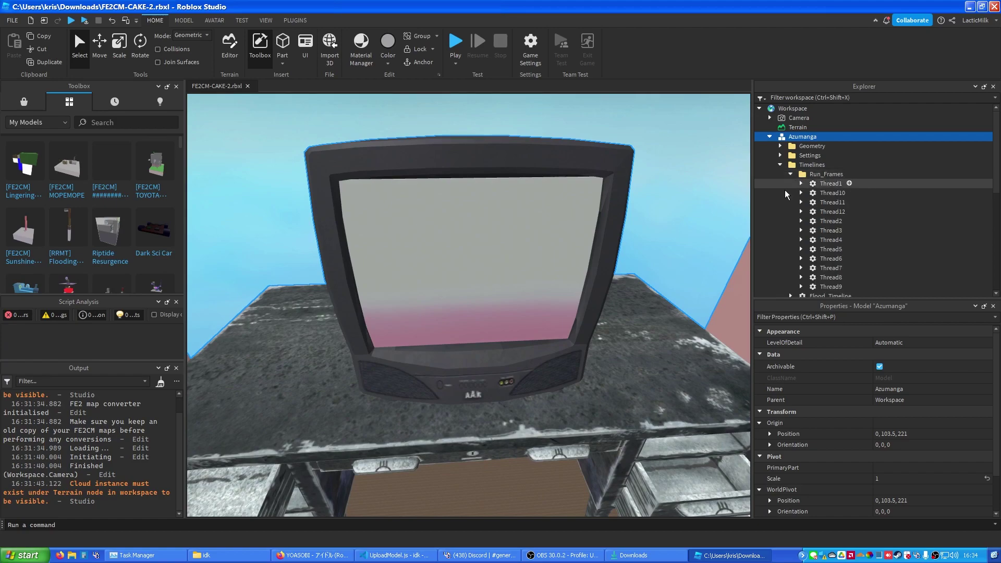
pyautogui.scroll(-3, 798, 157)
pyautogui.click(800, 130)
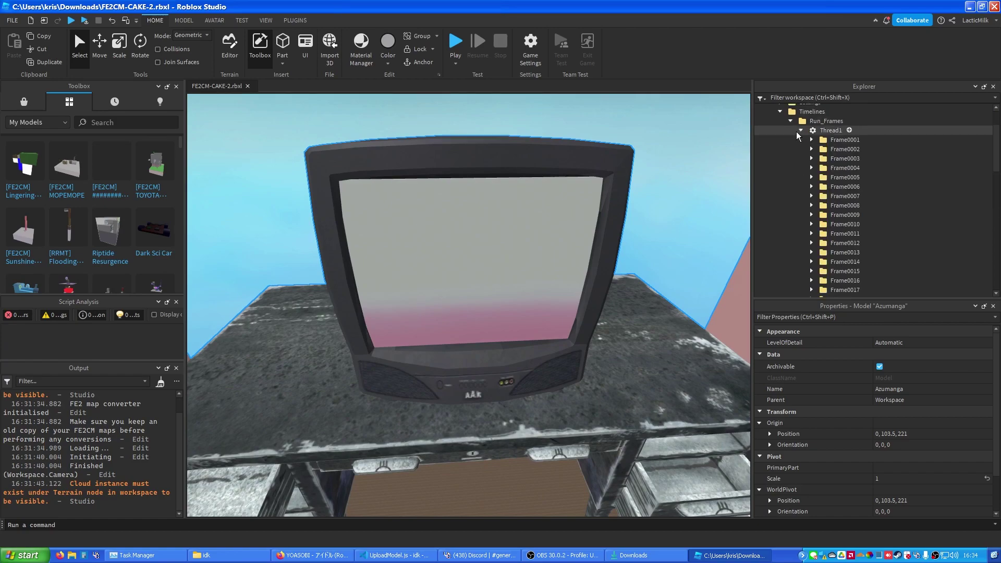
pyautogui.scroll(-3, 824, 149)
pyautogui.scroll(-3, 824, 150)
pyautogui.scroll(-3, 823, 149)
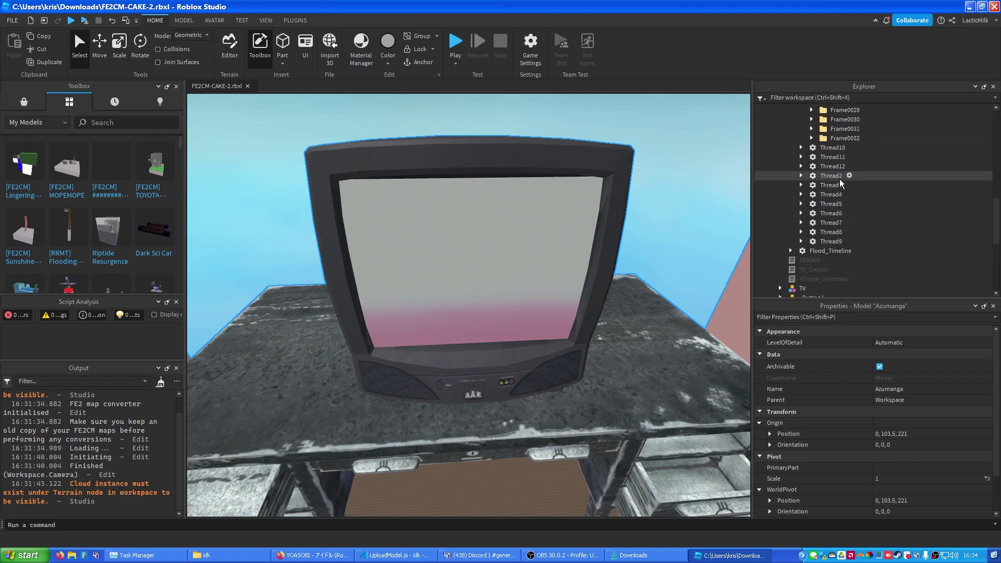
pyautogui.scroll(-3, 823, 148)
pyautogui.scroll(-3, 823, 149)
pyautogui.scroll(-3, 777, 183)
pyautogui.scroll(5, 777, 183)
pyautogui.scroll(5, 789, 172)
pyautogui.scroll(5, 802, 157)
pyautogui.scroll(3, 810, 145)
pyautogui.click(811, 139)
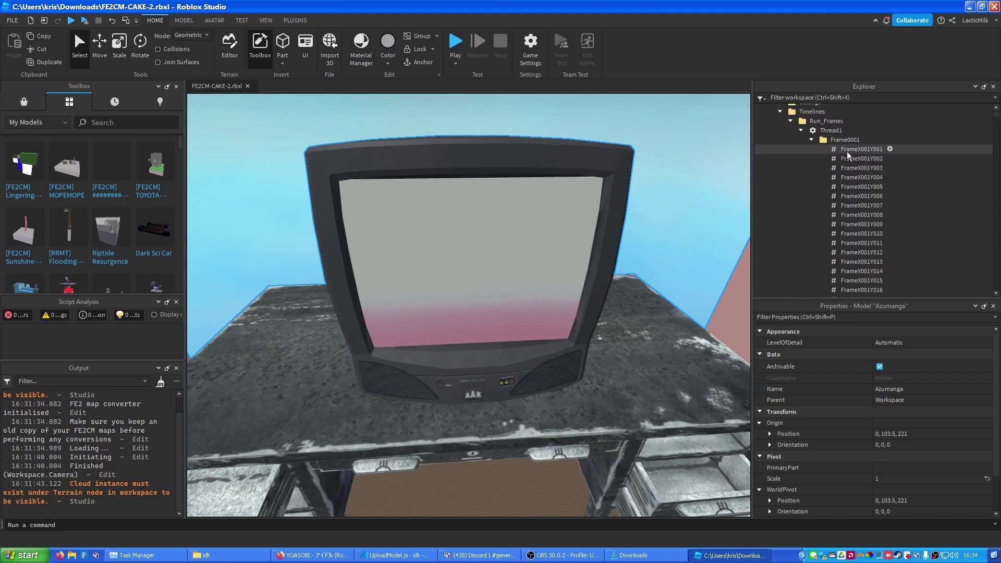
pyautogui.scroll(-5, 861, 156)
pyautogui.scroll(-5, 900, 141)
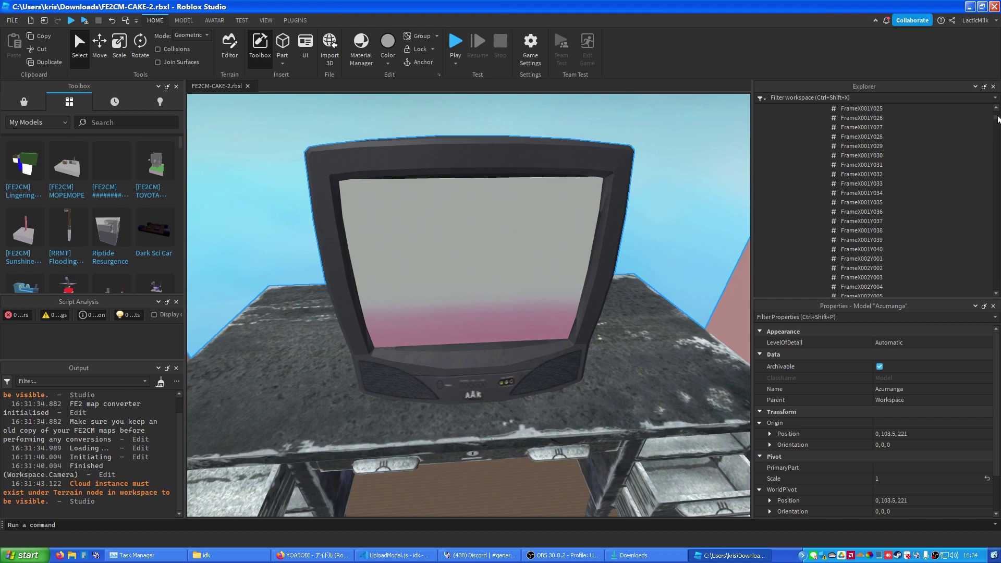
pyautogui.scroll(3, 998, 117)
pyautogui.scroll(3, 899, 172)
pyautogui.scroll(3, 826, 208)
pyautogui.scroll(3, 782, 219)
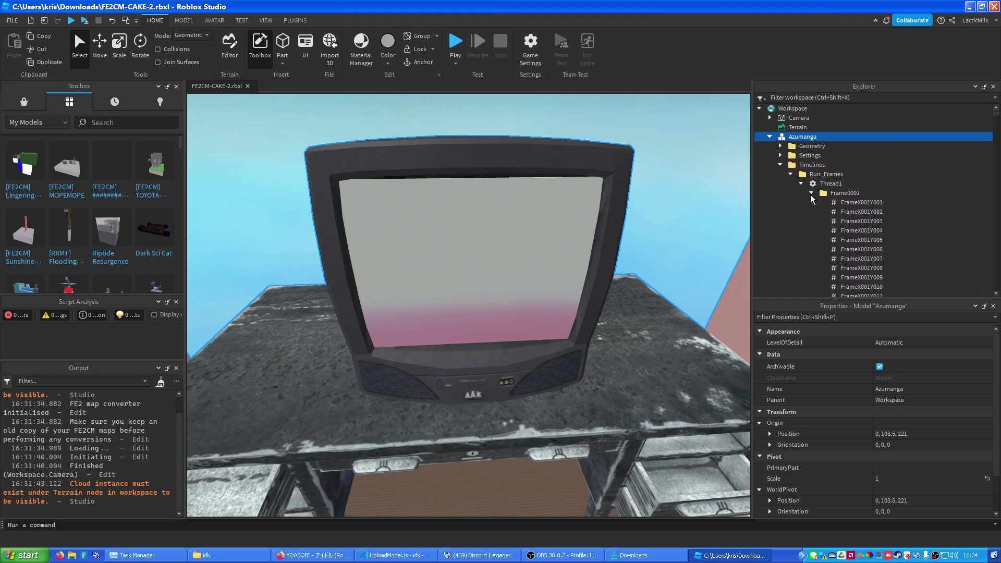
# Print the Run_Frames descendant count from the command bar and highlight the 406303 result
pyautogui.click(268, 525)
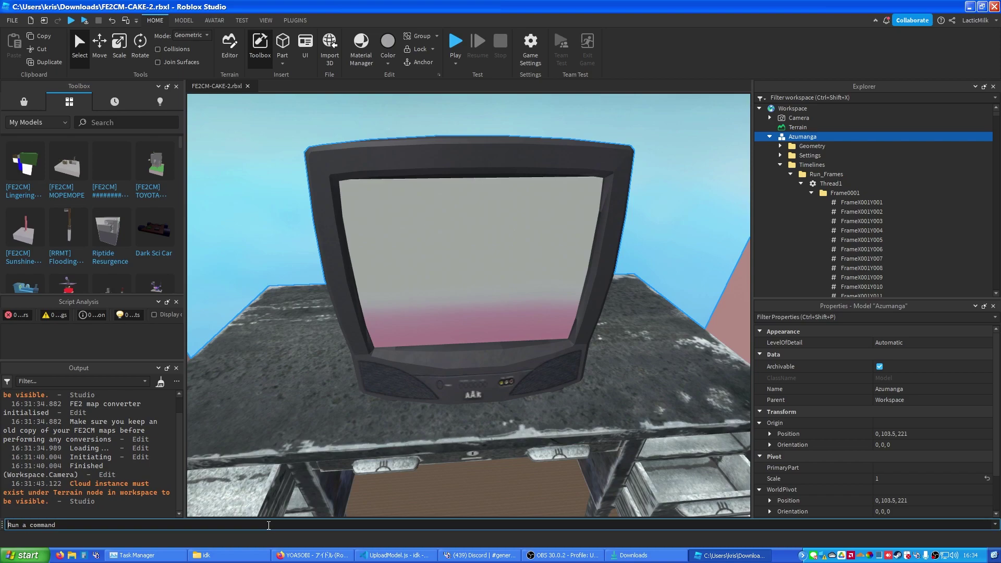
pyautogui.write('print(#')
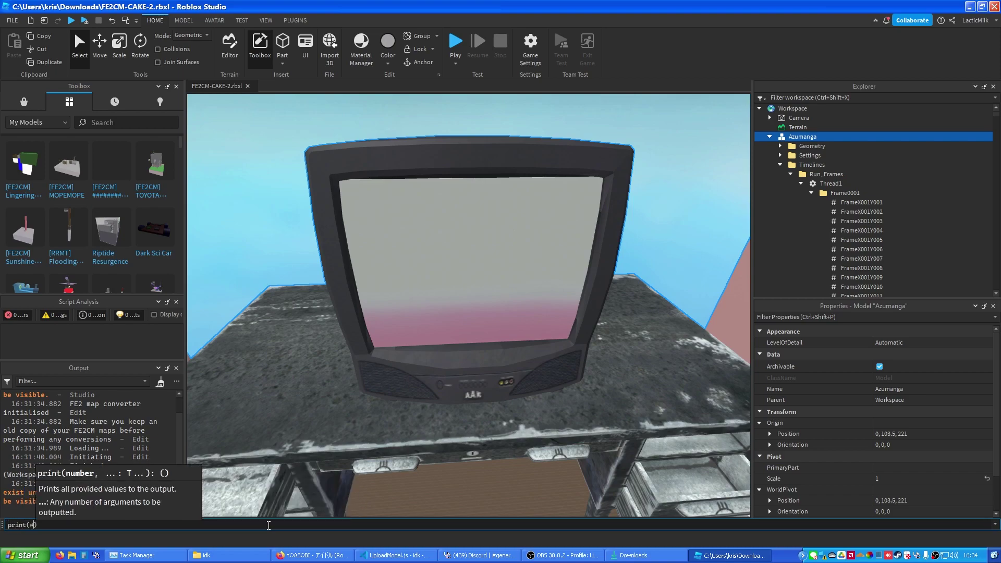
pyautogui.write('workspace.Azumanga.Timelines.Run_Frames:GetDescendants()')
pyautogui.press('Return')
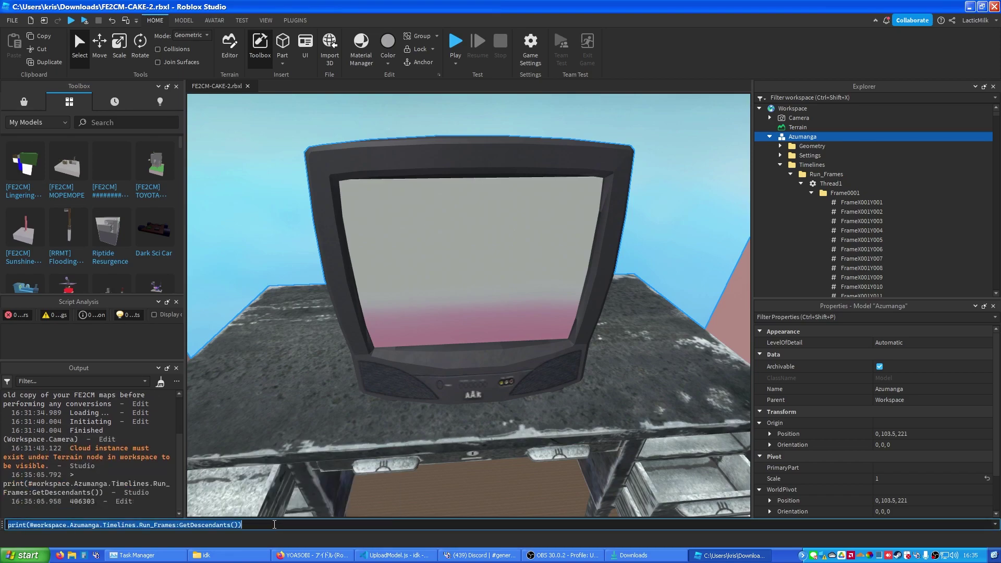
pyautogui.moveTo(72, 500); pyautogui.dragTo(94, 503)
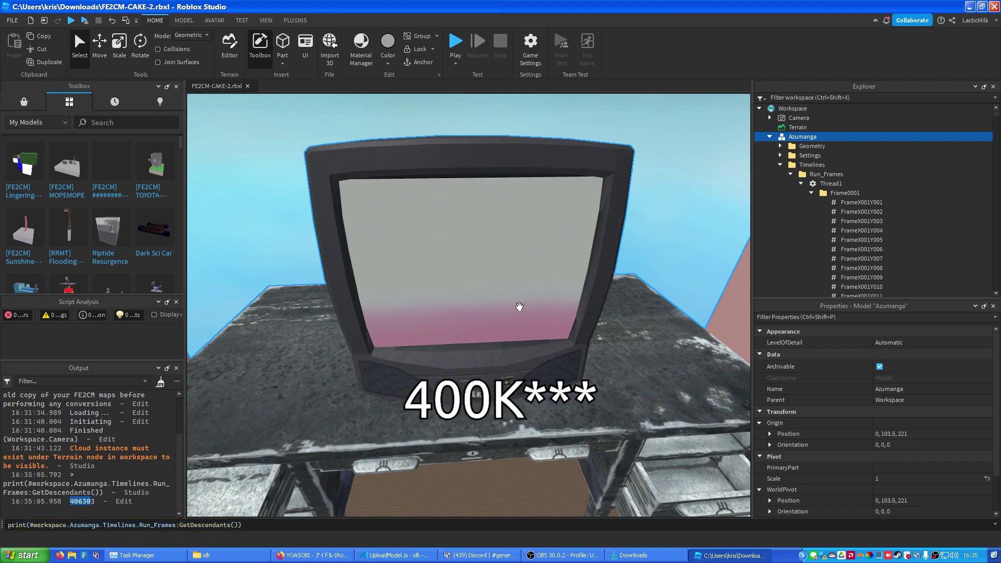
pyautogui.scroll(-3, 518, 303)
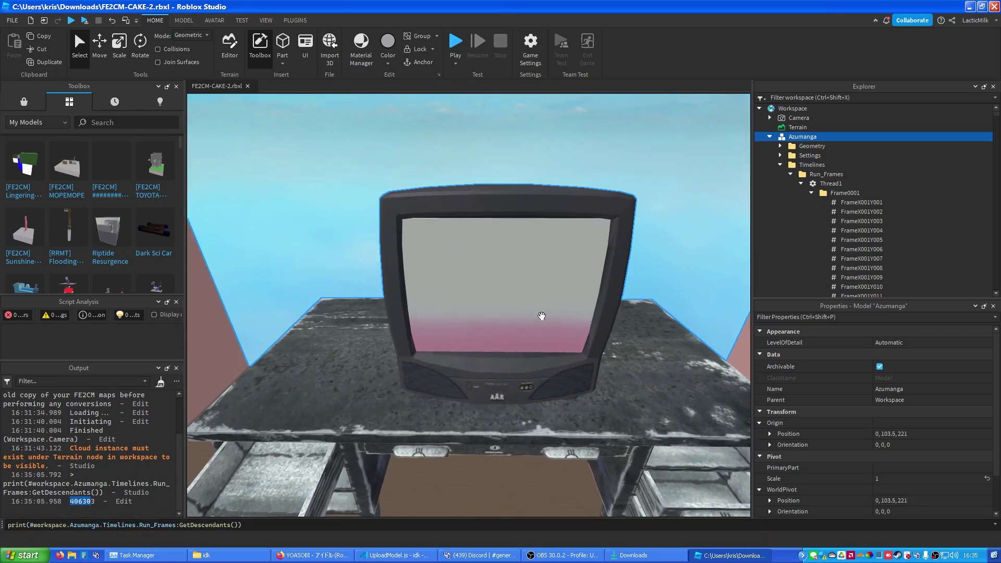
pyautogui.scroll(-3, 860, 226)
pyautogui.scroll(3, 859, 228)
# Collapse the Frame0001, Thread1, Run_Frames and Timelines branches and orbit around the TV
pyautogui.click(812, 192)
pyautogui.click(791, 174)
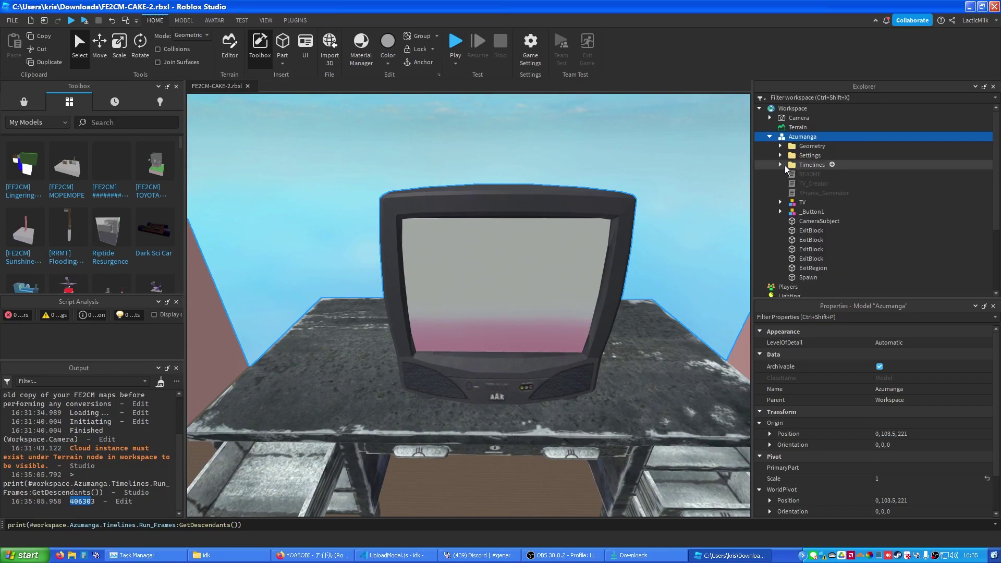
pyautogui.click(781, 165)
pyautogui.rightClick(804, 142)
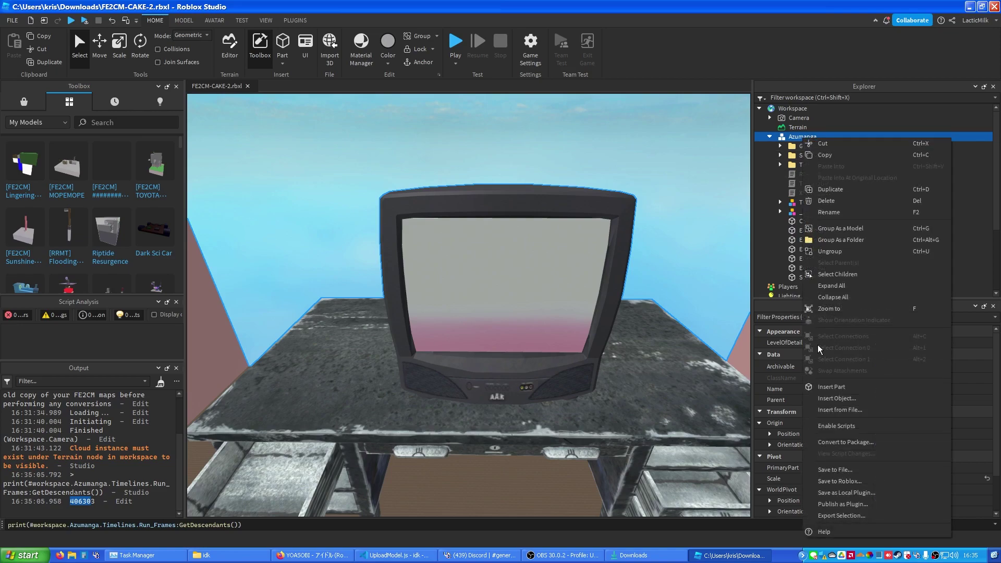
pyautogui.rightClick(527, 347)
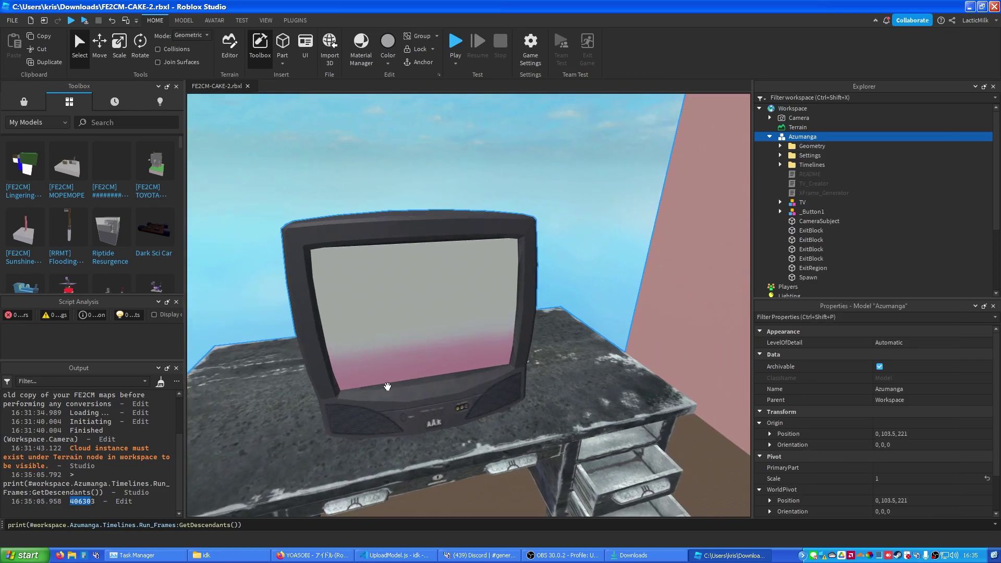
pyautogui.rightClick(505, 359)
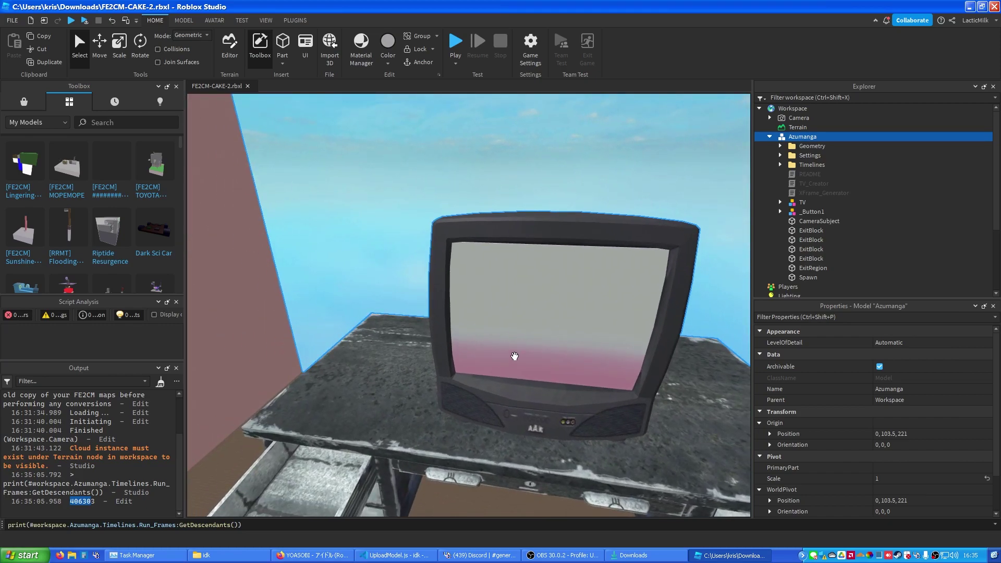
pyautogui.click(395, 555)
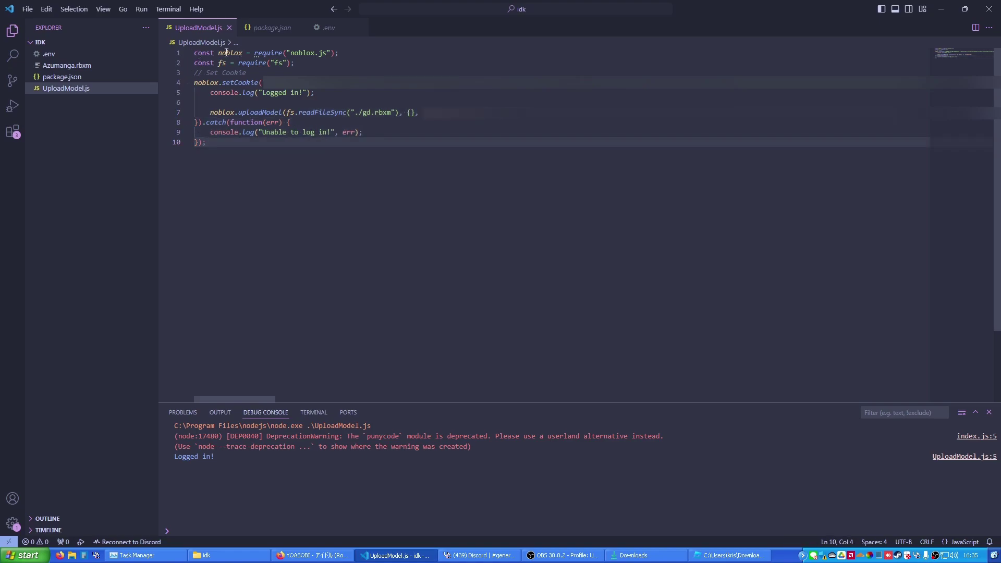
# Change the readFileSync path in the upload script from gd.rbxm to './Azumanga.rbxm'
pyautogui.click(226, 52)
pyautogui.press('Down')
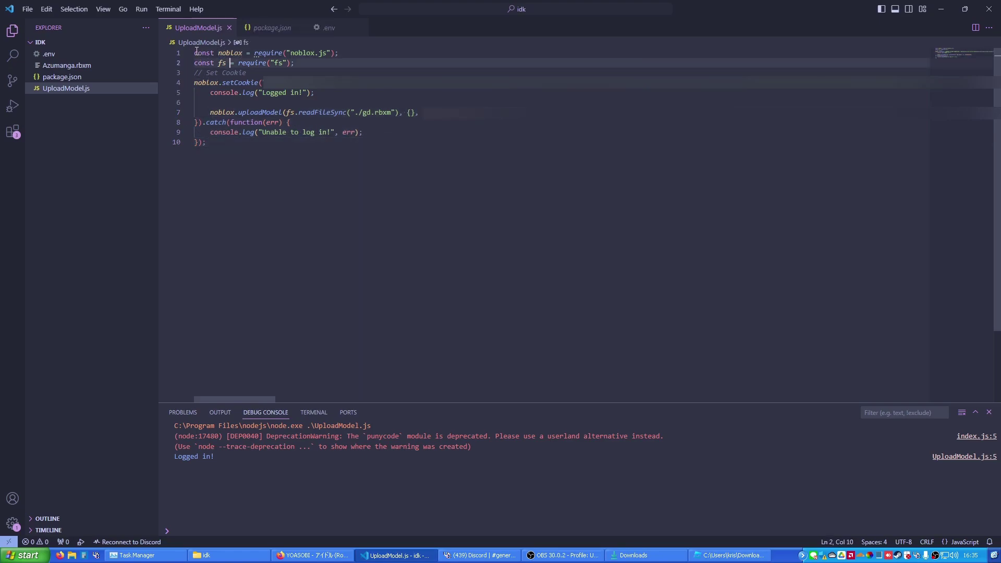
pyautogui.click(272, 172)
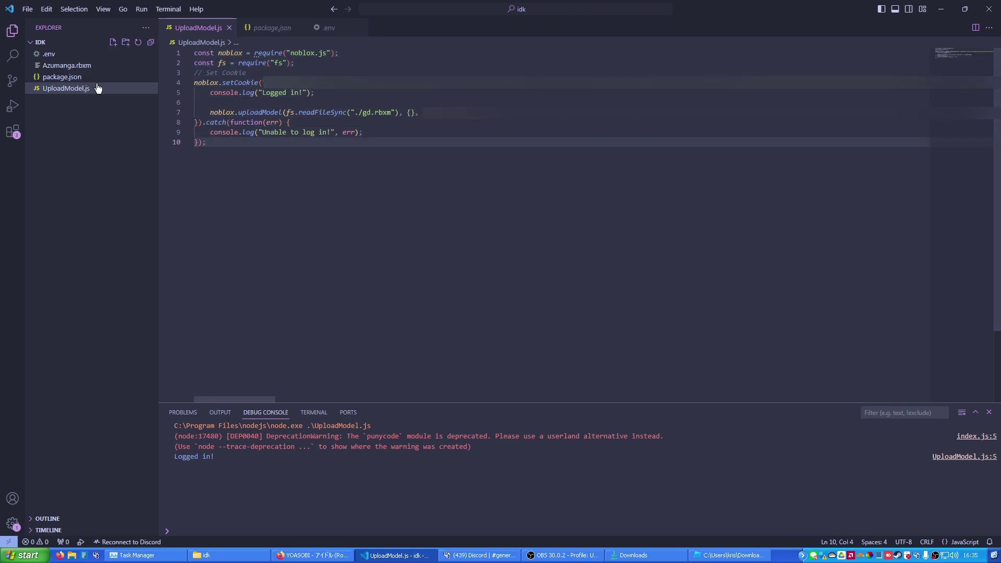
pyautogui.doubleClick(367, 112)
pyautogui.write('Azumang')
pyautogui.write('a')
pyautogui.press('End')
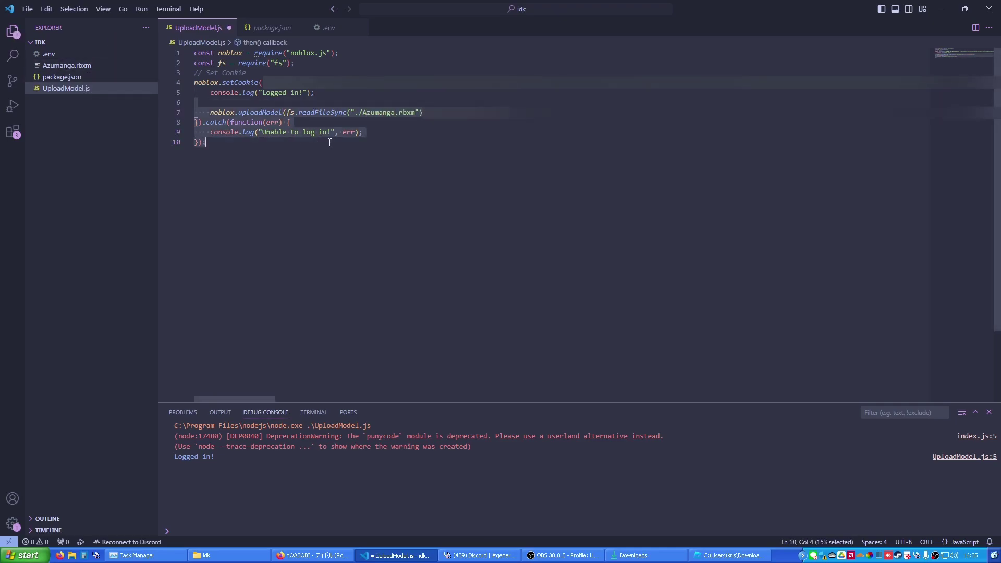
pyautogui.click(388, 131)
# Tidy the upload line and open Azumanga.rbxm, which displays as a binary file
pyautogui.press('Up')
pyautogui.press('Up')
pyautogui.press('Up')
pyautogui.press('Up')
pyautogui.click(772, 110)
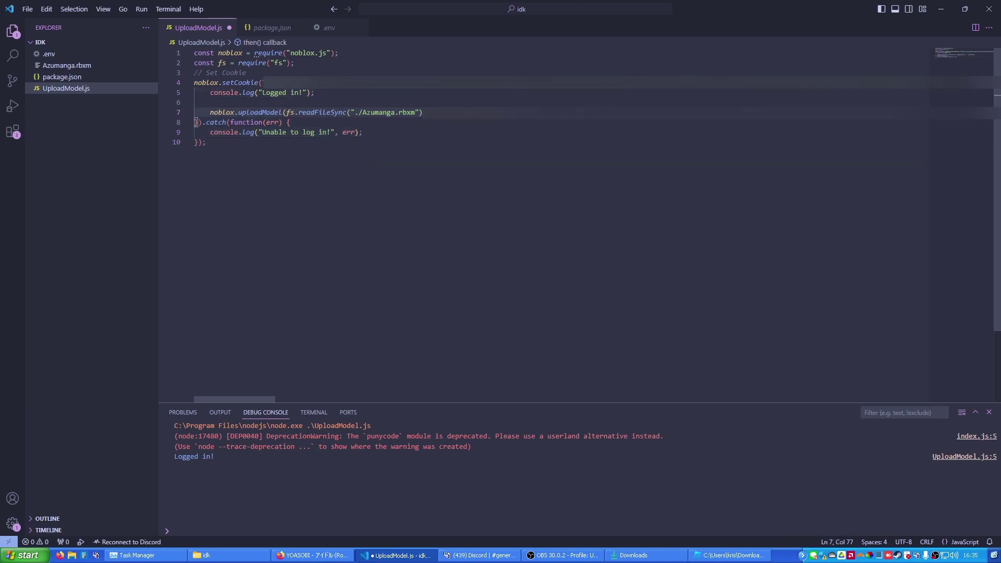
pyautogui.click(72, 67)
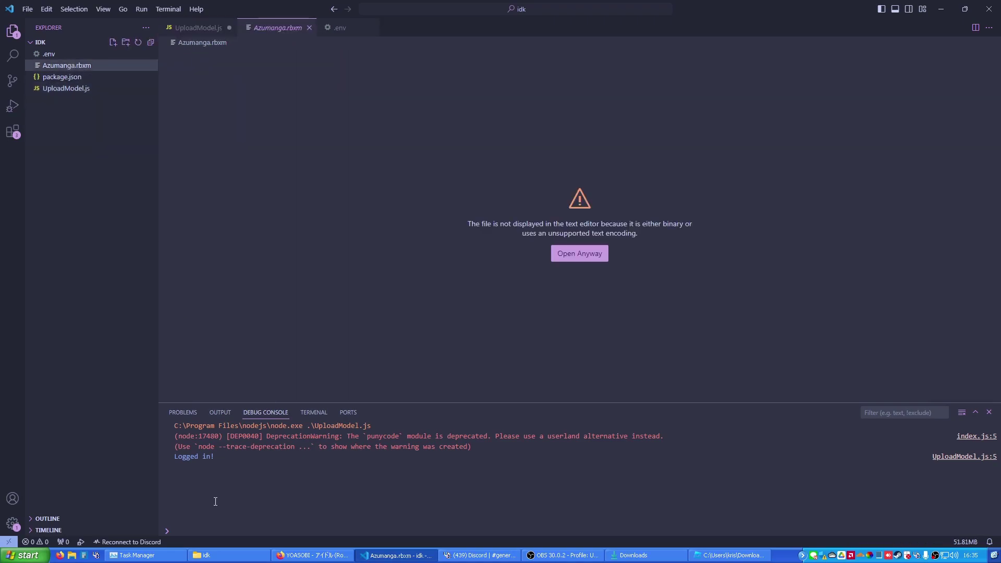
# Confirm in the idk folder that Azumanga.rbxm is a 51.8 MB RBXM file
pyautogui.click(225, 556)
pyautogui.click(158, 145)
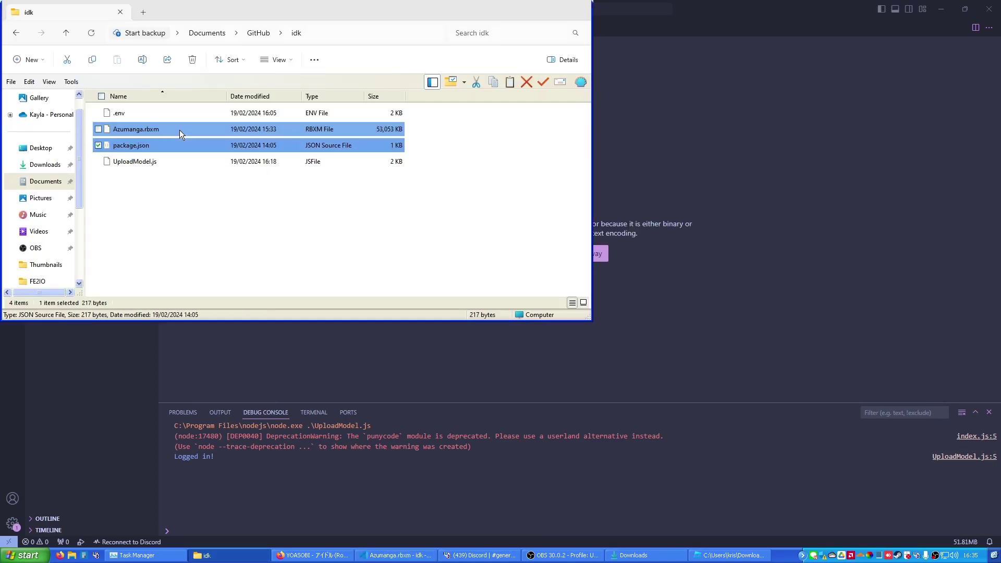
pyautogui.click(179, 129)
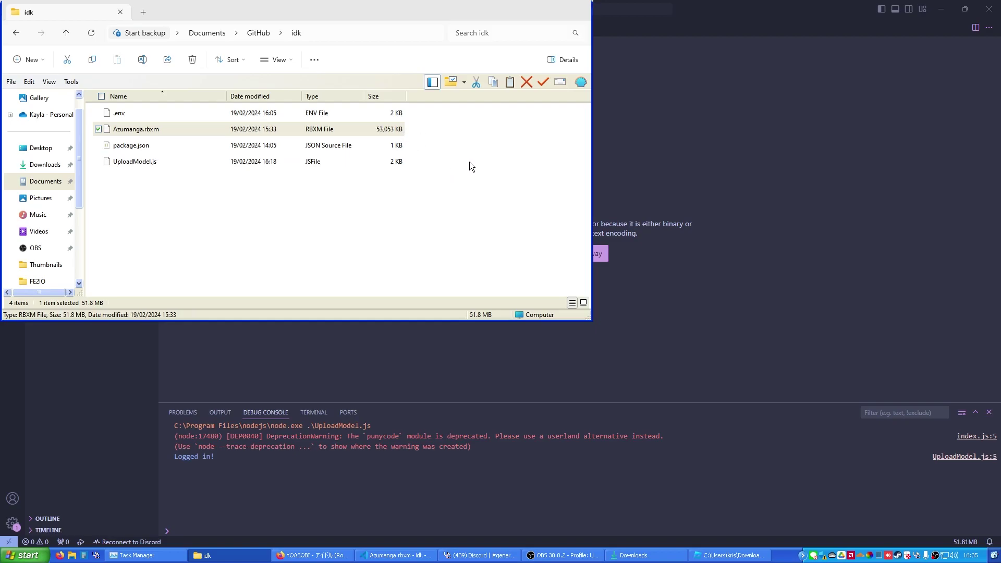
pyautogui.click(661, 149)
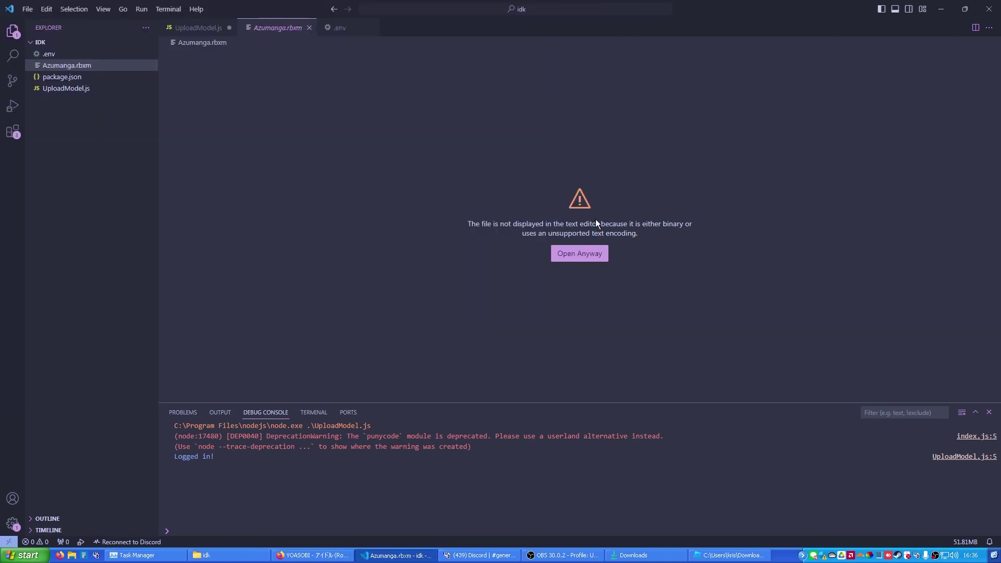
# Switch to the Flood Escape 2 Community Maps browser tab and press Play
pyautogui.click(314, 555)
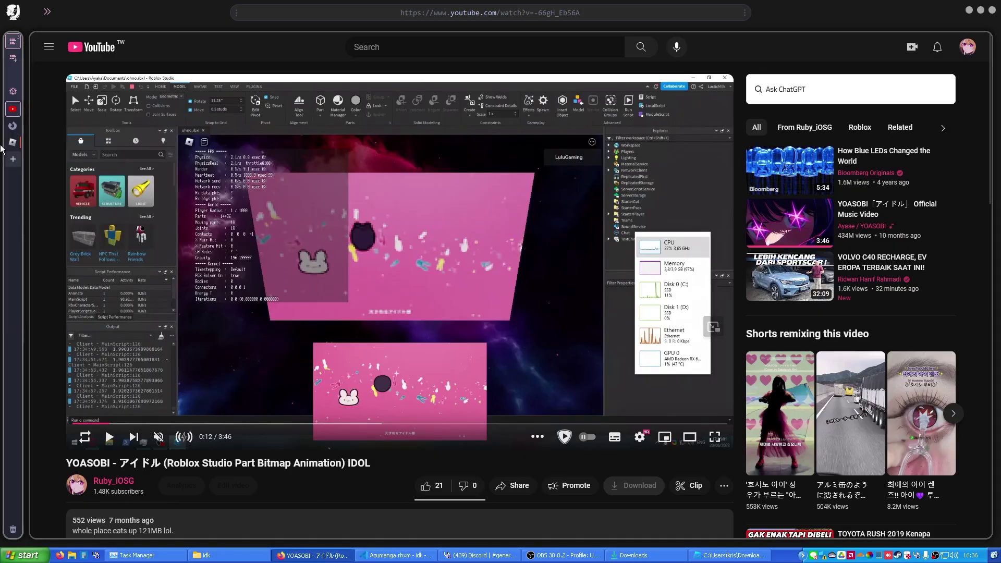
pyautogui.click(94, 95)
pyautogui.click(599, 219)
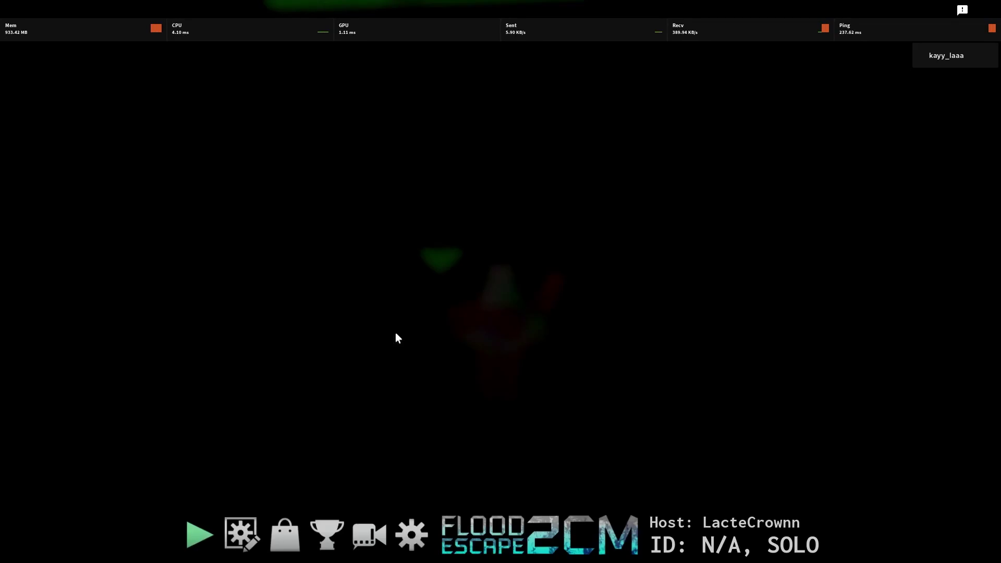
# Set Roblox audio output to the USB audio device with volume nearly off
pyautogui.press('Escape')
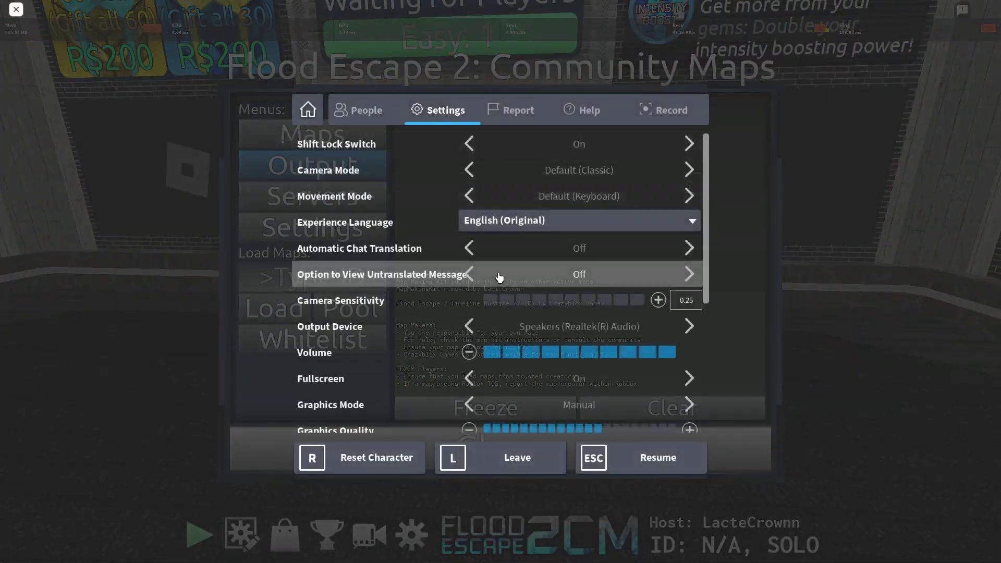
pyautogui.click(480, 330)
pyautogui.press('Escape')
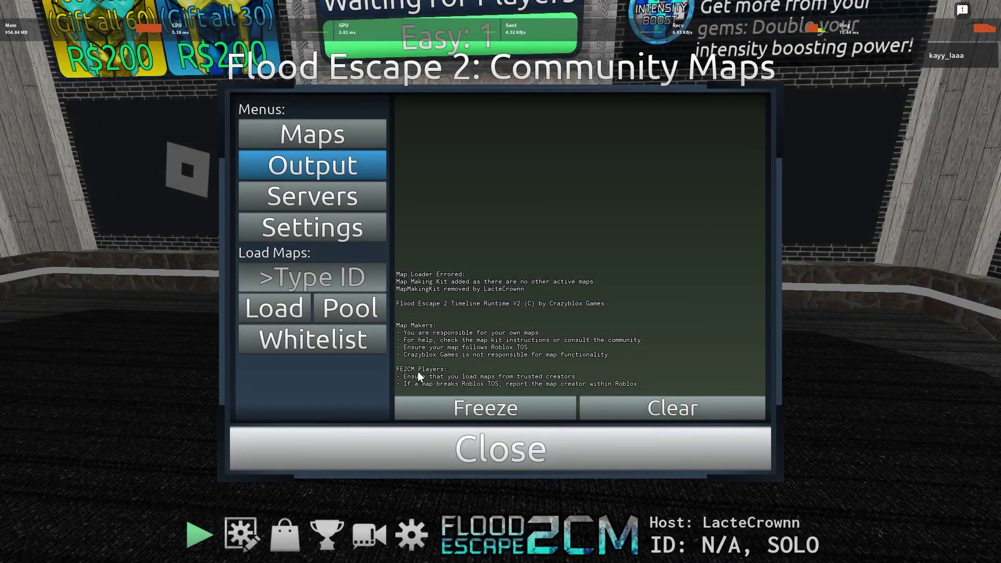
pyautogui.press('Escape')
pyautogui.scroll(-1, 491, 429)
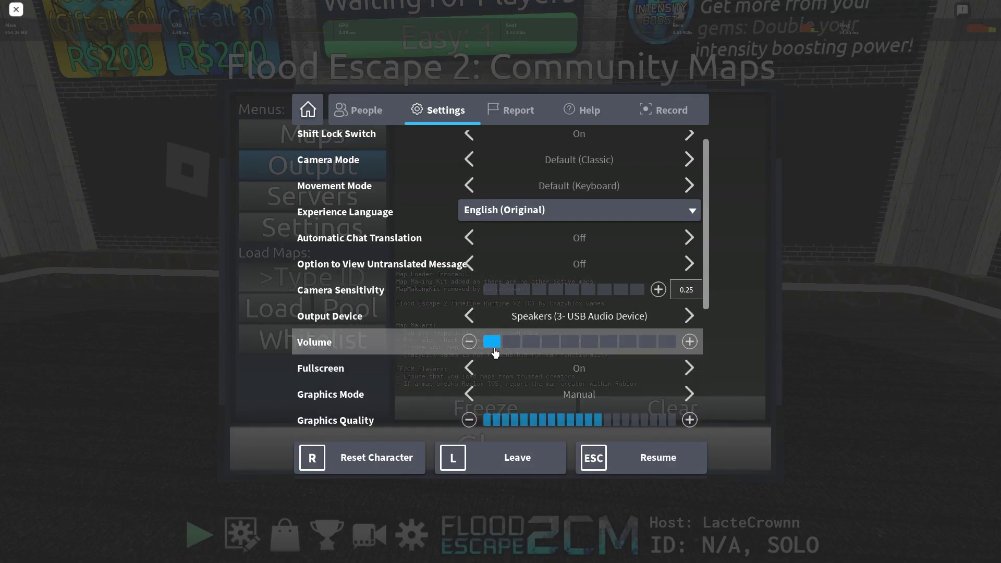
# Start loading a map from the Community Maps Type ID box
pyautogui.press('Escape')
pyautogui.click(297, 278)
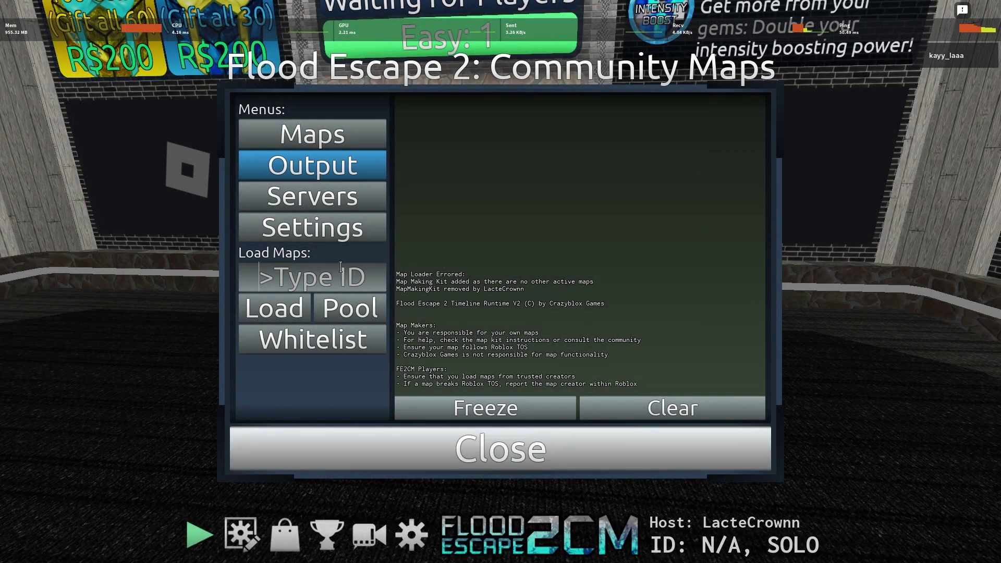
pyautogui.click(280, 313)
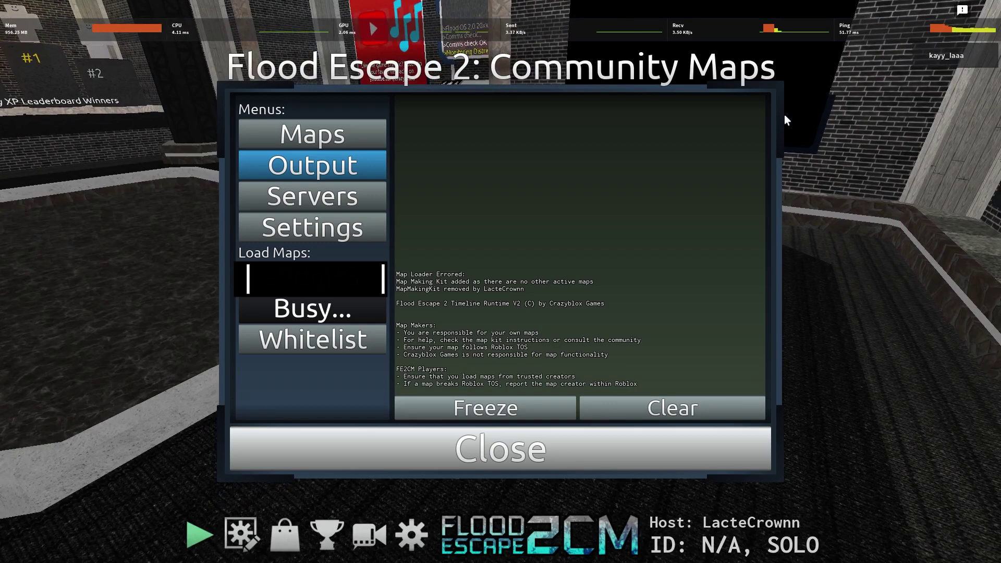
# While the server freezes, check Settings and Output, toggle Shift Lock, and open the Ping graph
pyautogui.click(298, 226)
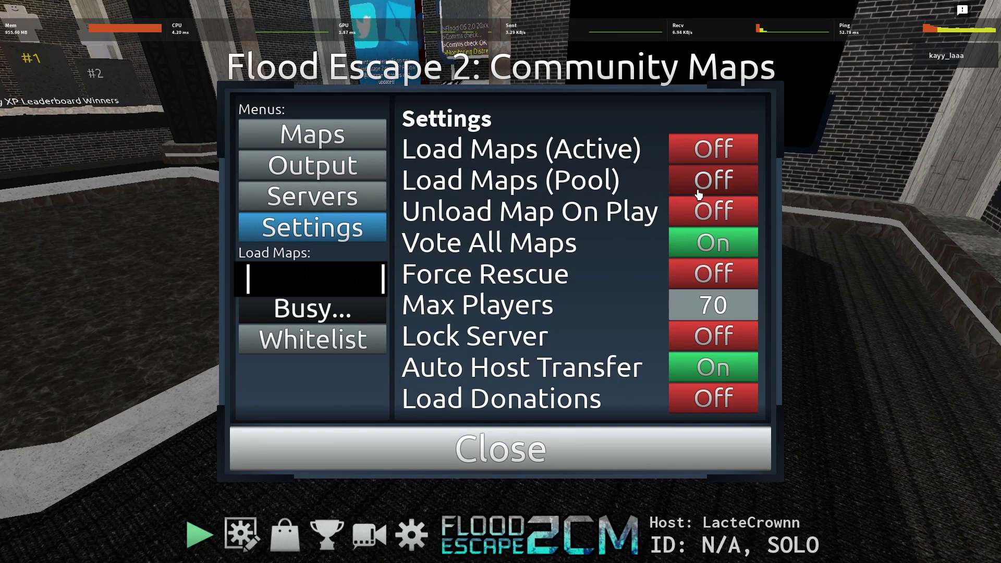
pyautogui.click(323, 168)
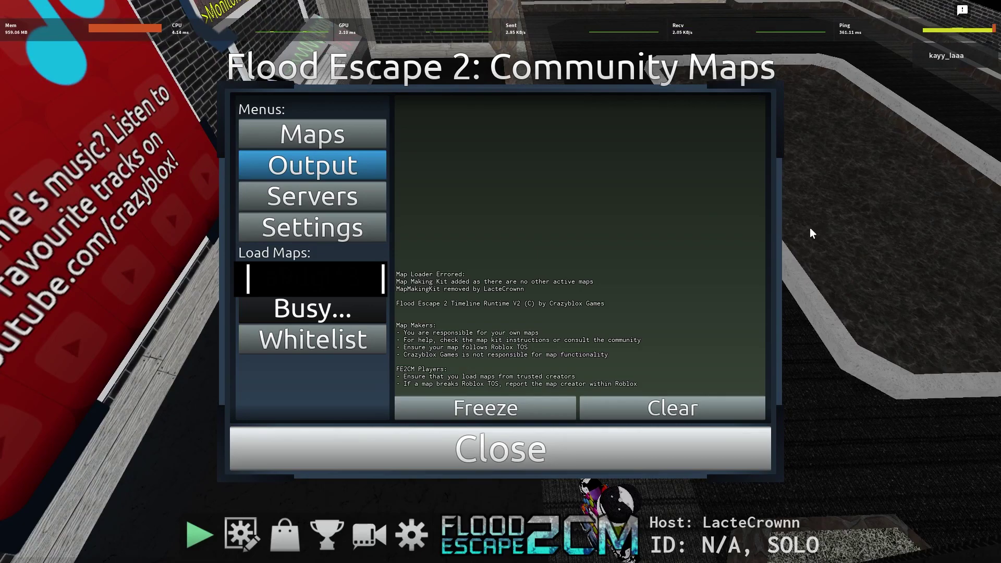
pyautogui.press('shift')
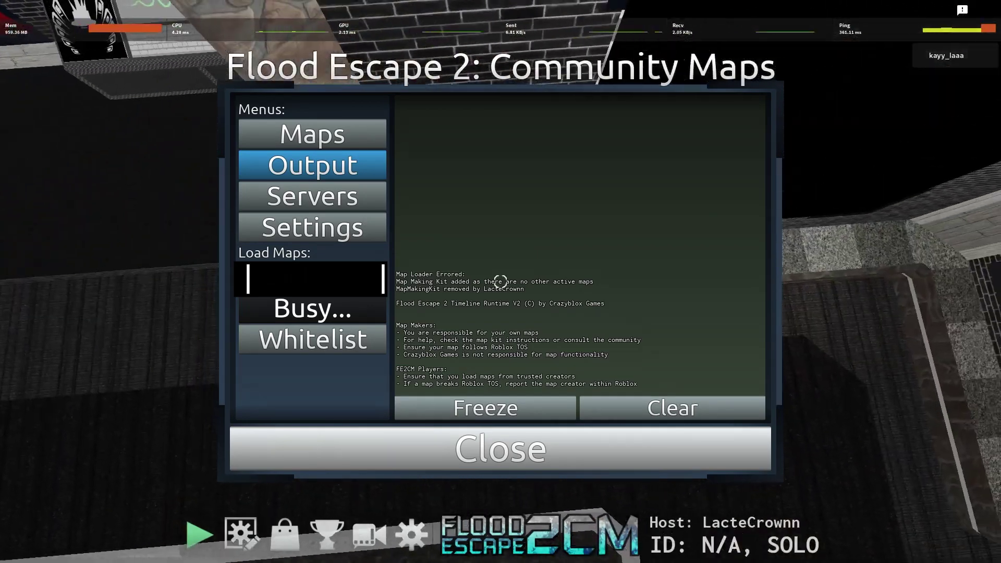
pyautogui.press('shift')
pyautogui.click(906, 39)
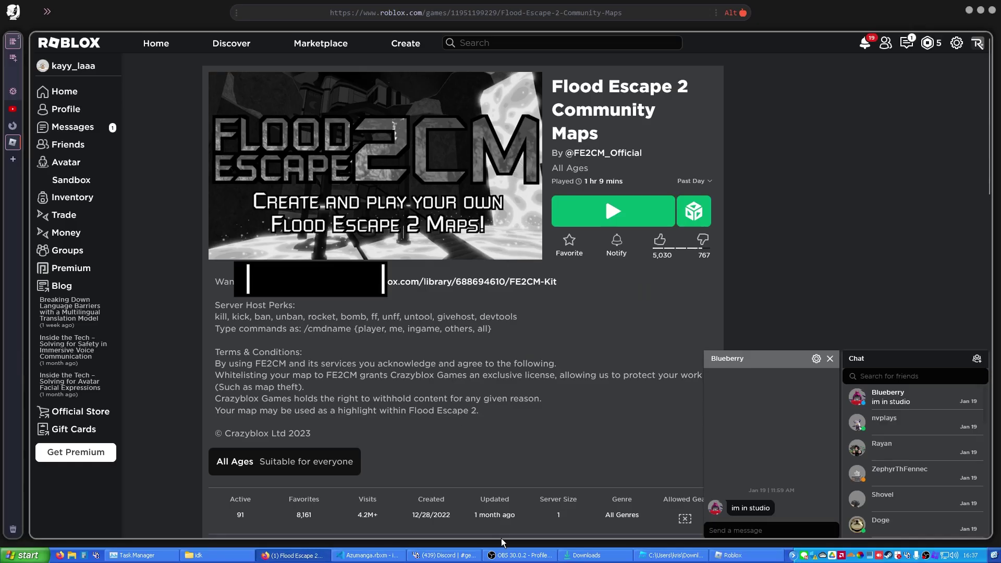
pyautogui.click(520, 556)
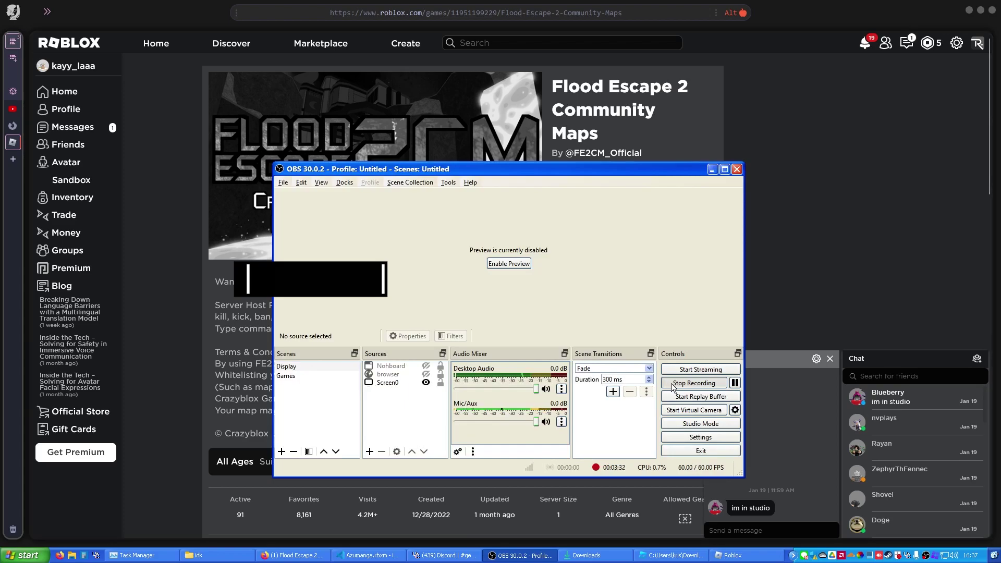